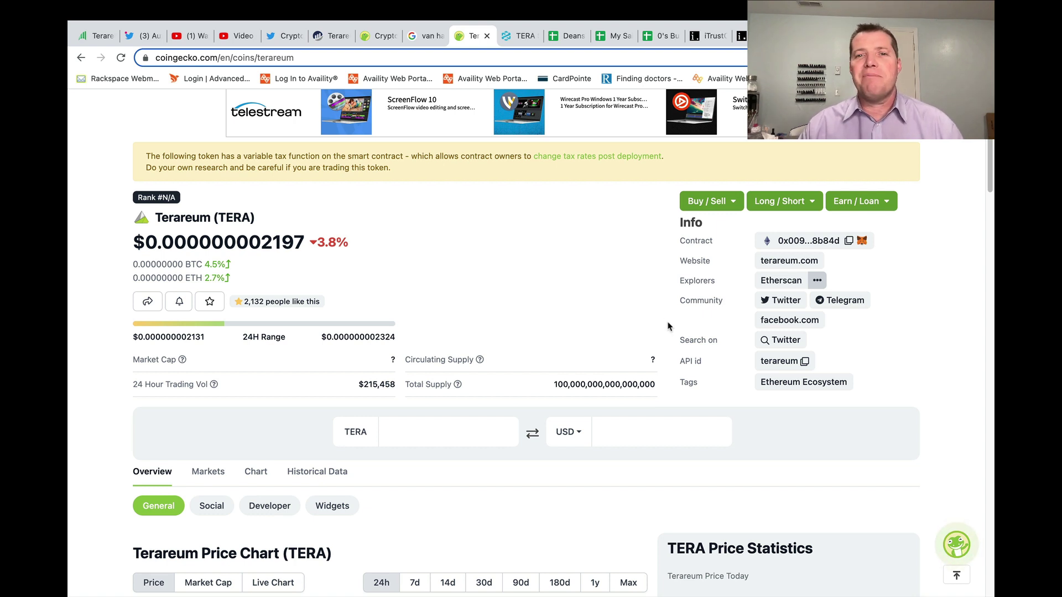
Open the Tera Fundamentals sheet of the crypto tracker spreadsheet and review the daily holders, market cap, price and burn columns.
{"action": "left_click", "coordinate": [581, 39]}
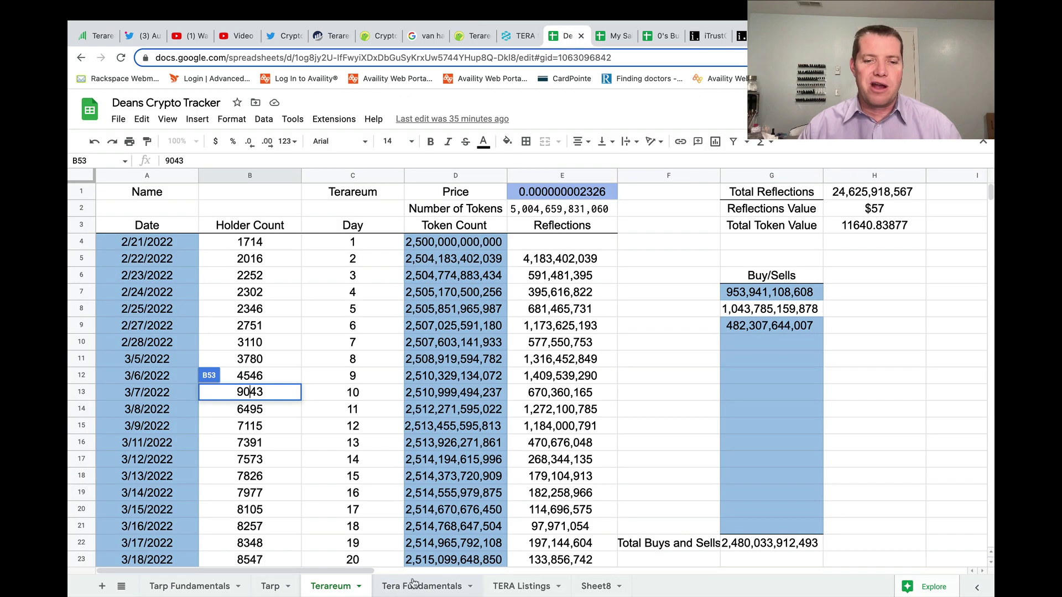
{"action": "left_click", "coordinate": [414, 585]}
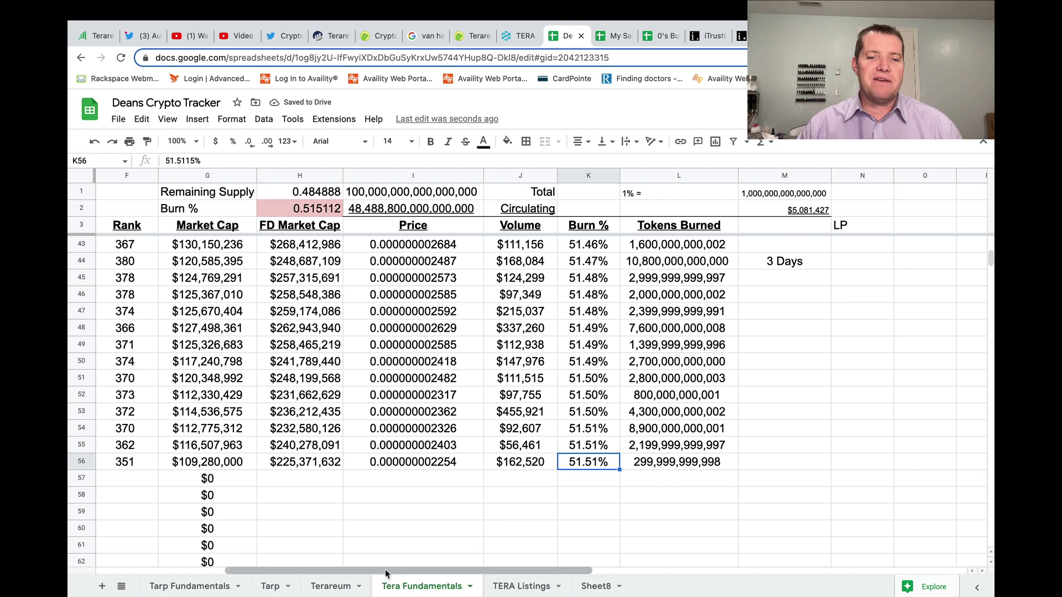
{"action": "left_click_drag", "start_coordinate": [384, 571], "coordinate": [318, 565]}
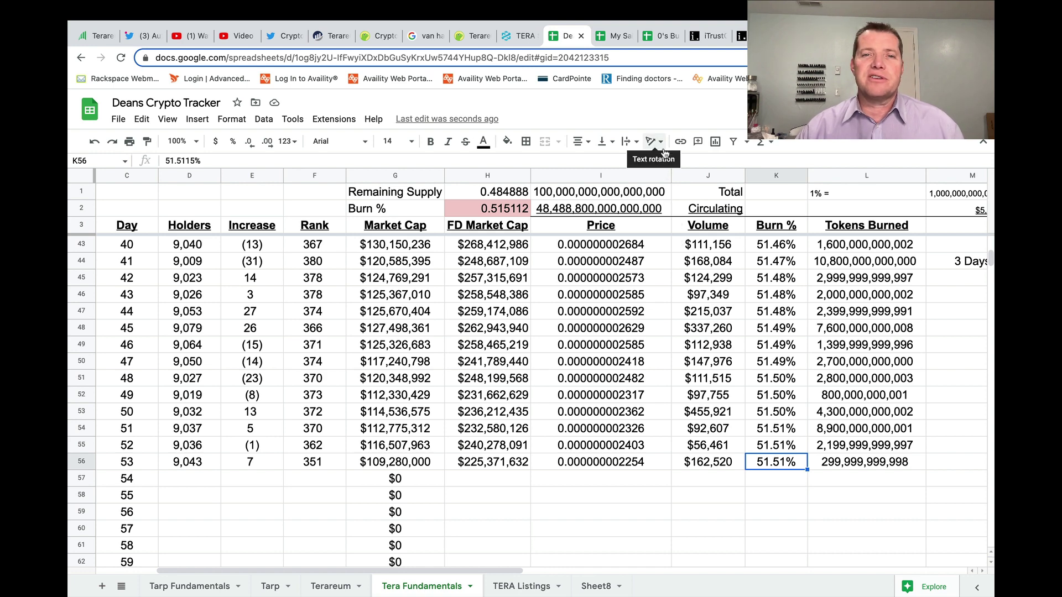
Switch to the My Saitama Stacker Tracker spreadsheet and examine the Burn 0 sheet's price formulas, examples and burn tables.
{"action": "left_click", "coordinate": [613, 35]}
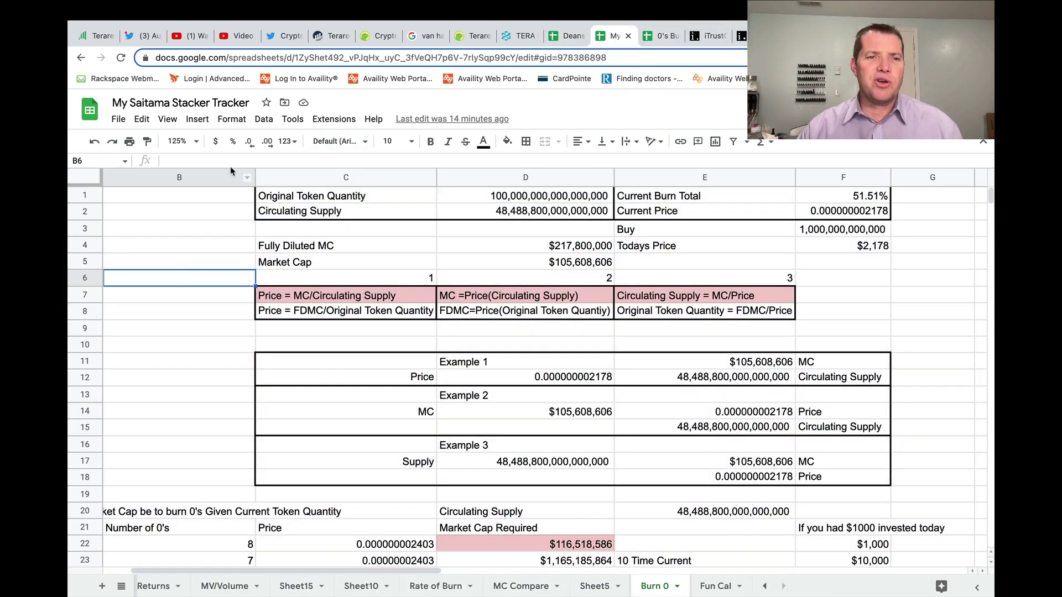
{"action": "scroll", "coordinate": [296, 268], "scroll_direction": "down", "scroll_amount": 5}
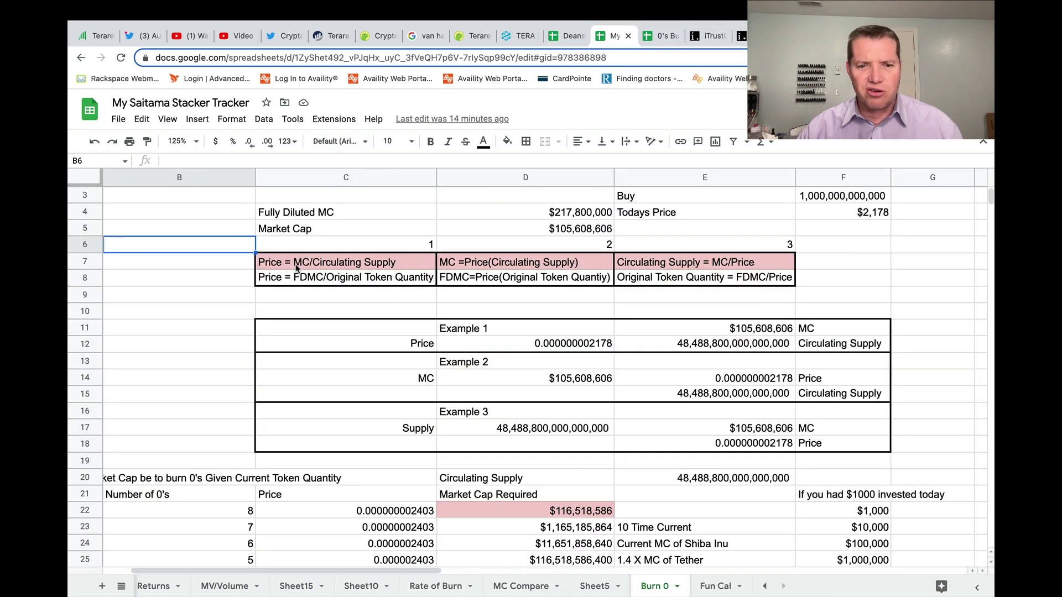
{"action": "scroll", "coordinate": [296, 268], "scroll_direction": "down", "scroll_amount": 2}
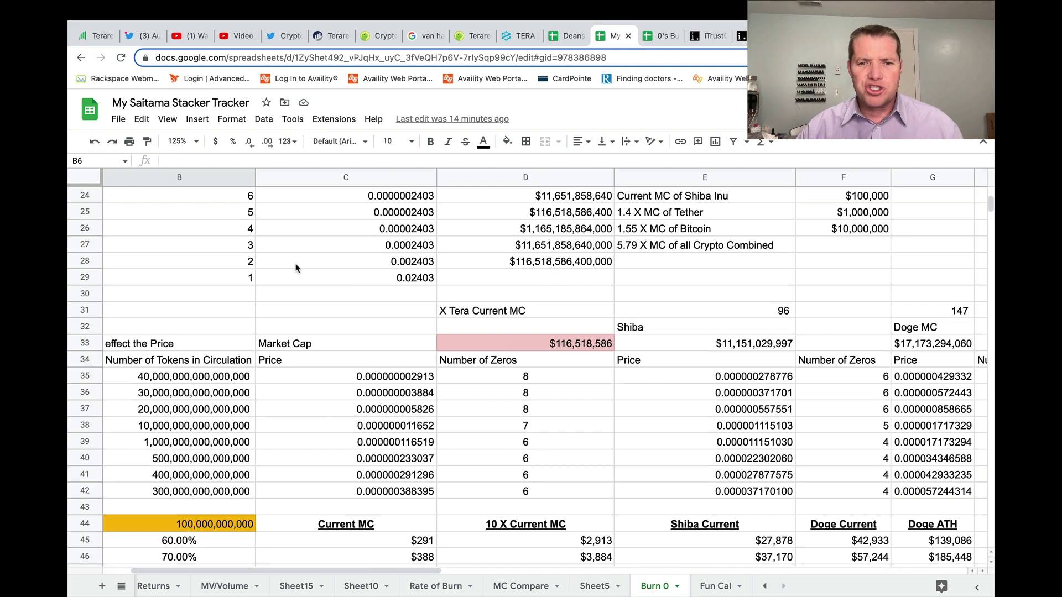
{"action": "scroll", "coordinate": [296, 268], "scroll_direction": "down", "scroll_amount": 1}
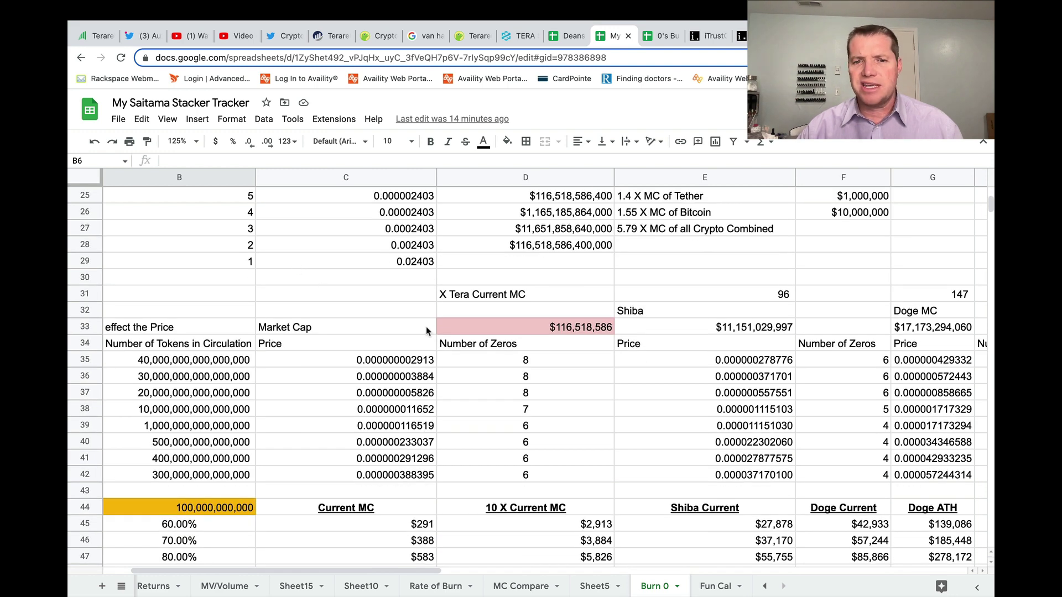
{"action": "scroll", "coordinate": [563, 322], "scroll_direction": "up", "scroll_amount": 2}
{"action": "scroll", "coordinate": [563, 323], "scroll_direction": "up", "scroll_amount": 6}
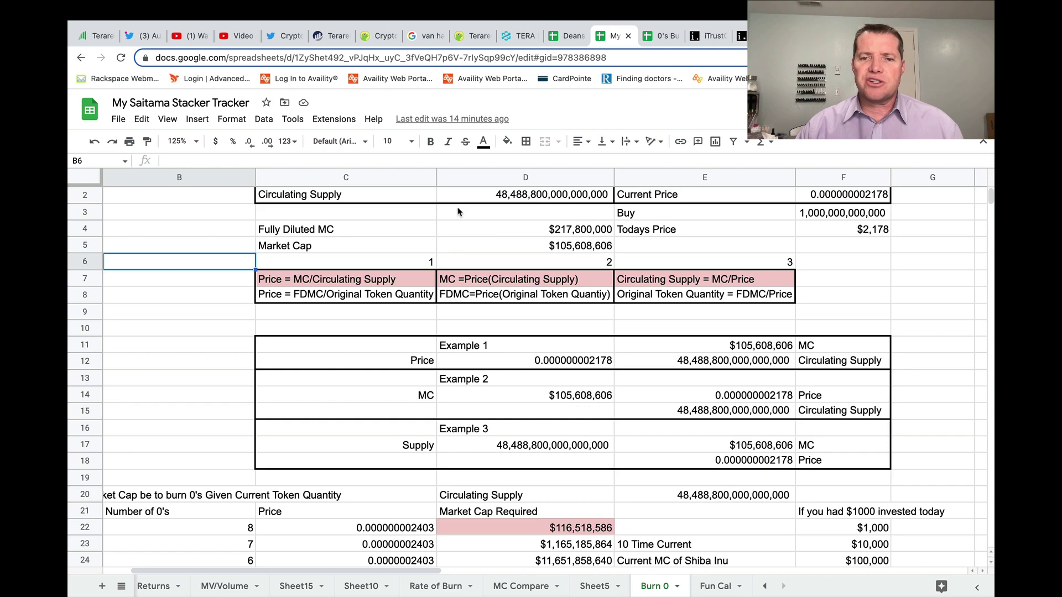
{"action": "scroll", "coordinate": [640, 443], "scroll_direction": "down", "scroll_amount": 7}
{"action": "scroll", "coordinate": [639, 439], "scroll_direction": "down", "scroll_amount": 1}
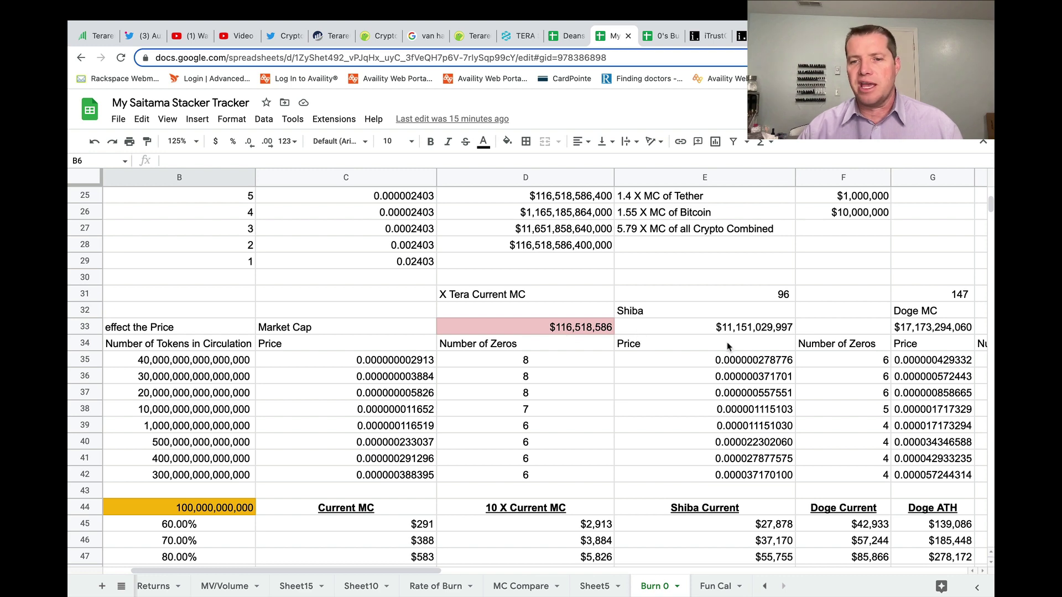
Compare the burn table's projected prices at the current, Shiba, Doge and Doge high market caps, including the Value Of table below.
{"action": "left_click_drag", "start_coordinate": [421, 571], "coordinate": [556, 571]}
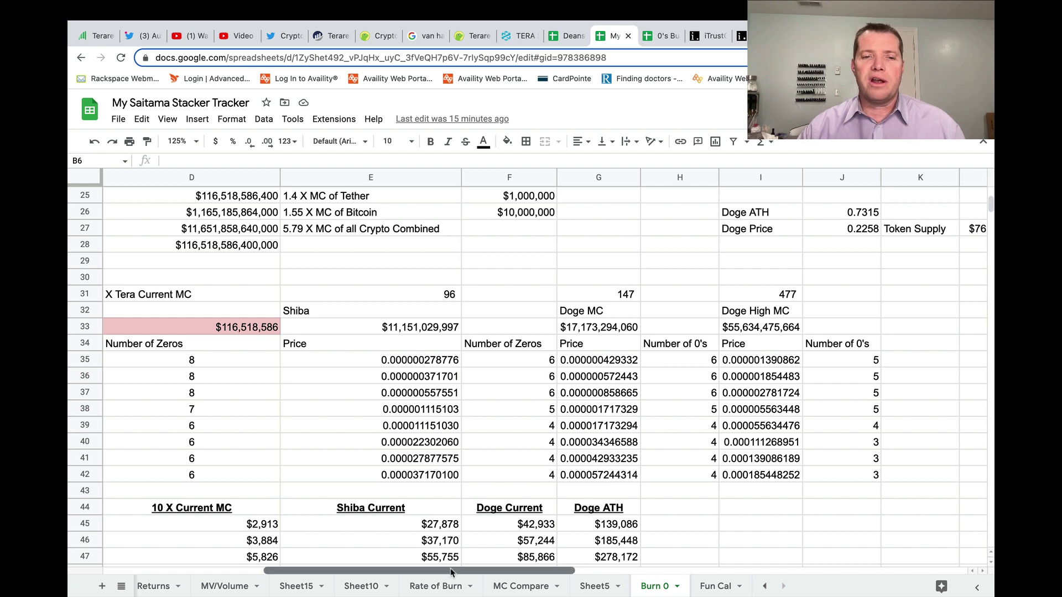
{"action": "left_click_drag", "start_coordinate": [450, 569], "coordinate": [369, 555]}
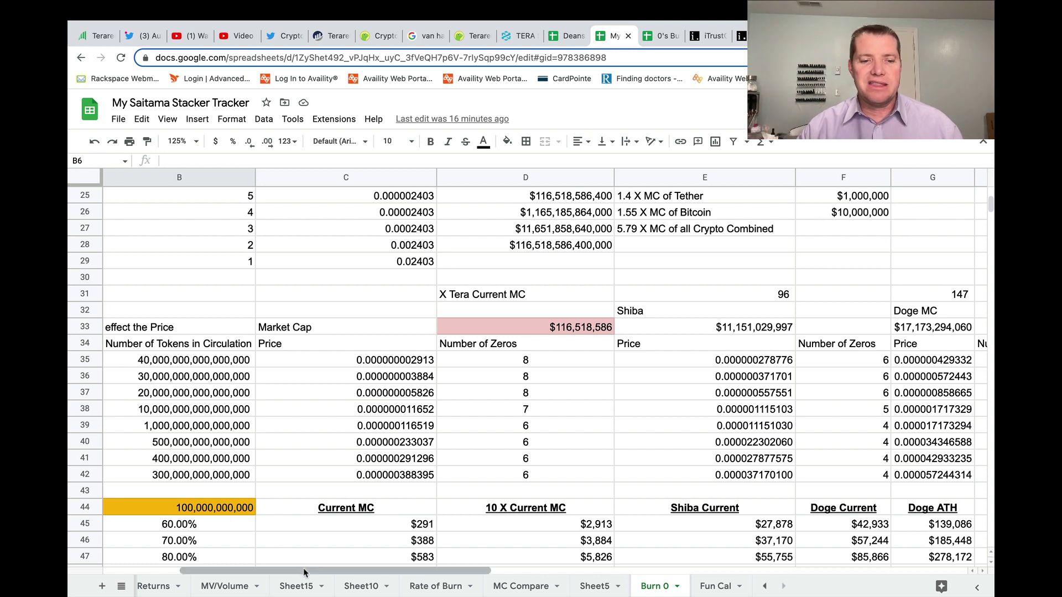
{"action": "left_click_drag", "start_coordinate": [303, 569], "coordinate": [231, 570]}
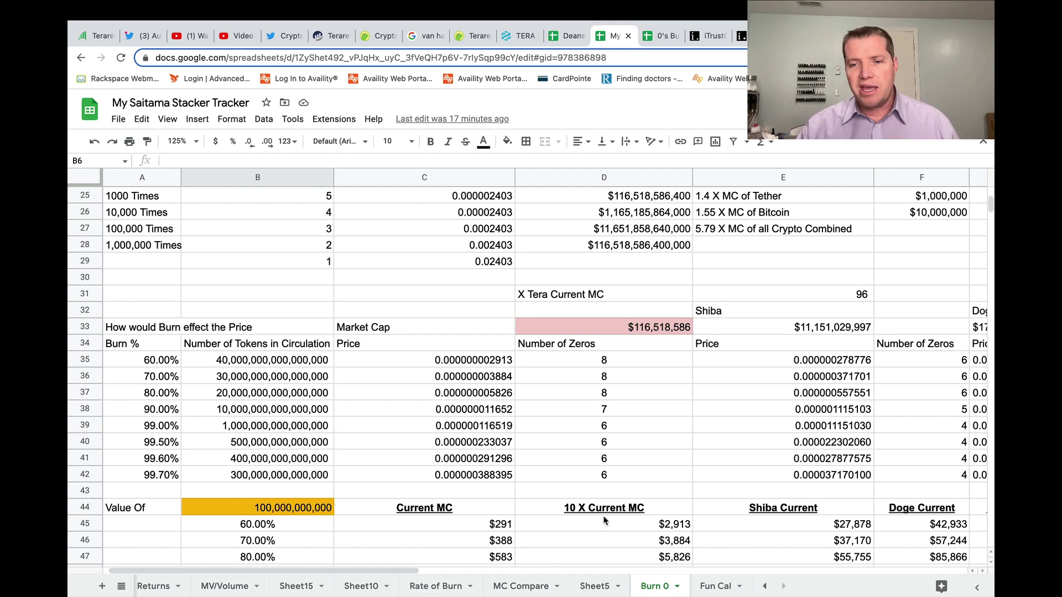
{"action": "left_click_drag", "start_coordinate": [389, 573], "coordinate": [480, 572]}
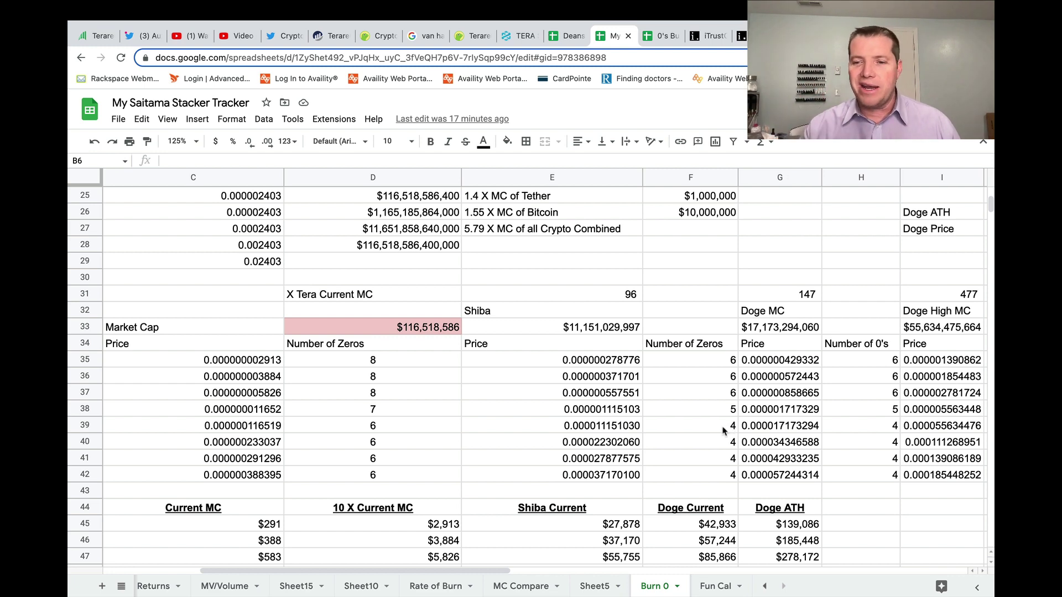
{"action": "left_click_drag", "start_coordinate": [489, 569], "coordinate": [599, 569]}
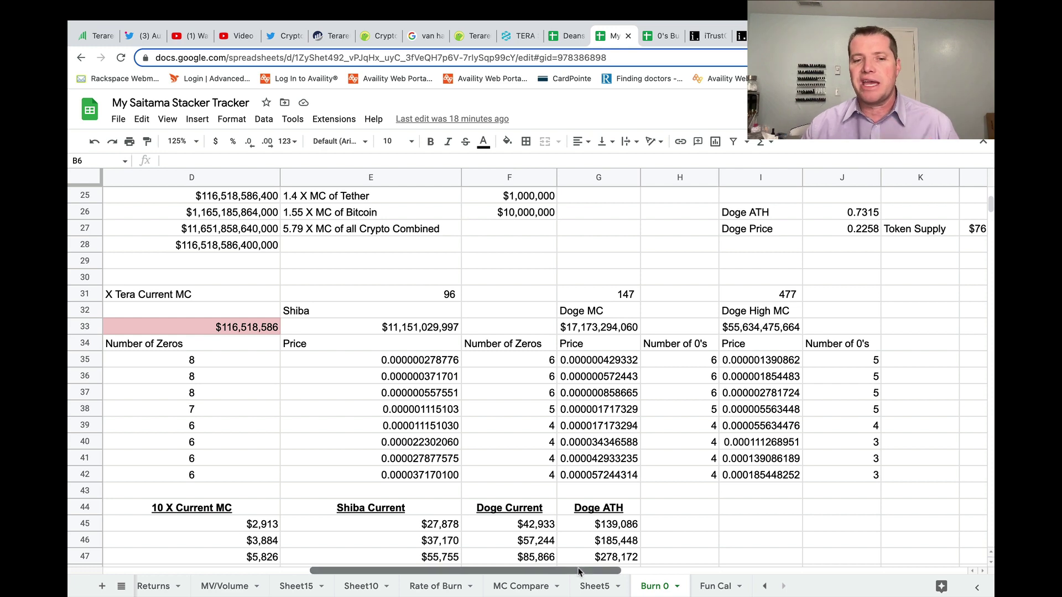
{"action": "left_click_drag", "start_coordinate": [579, 571], "coordinate": [460, 571]}
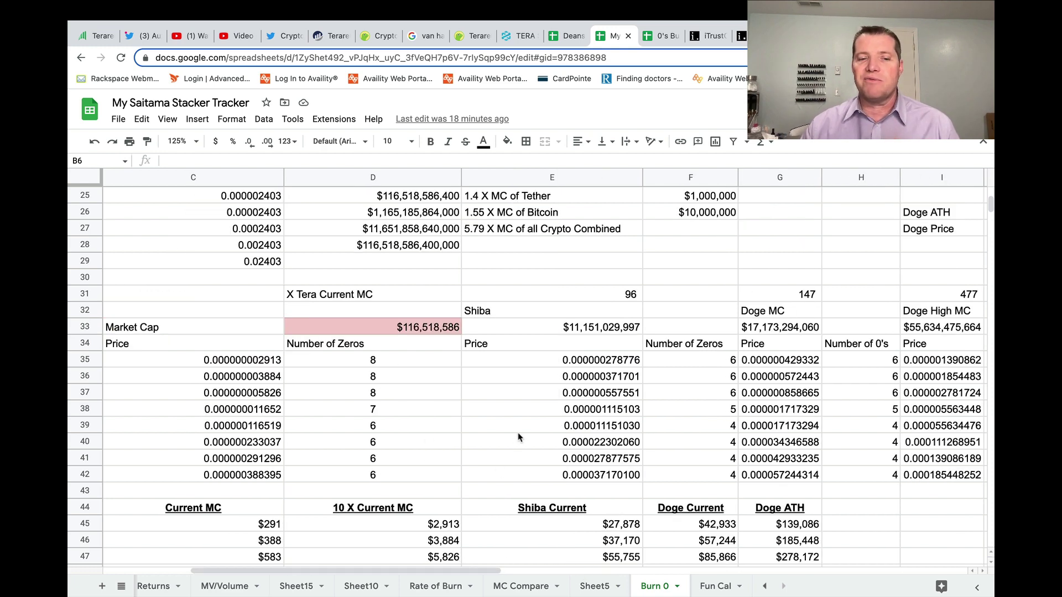
{"action": "scroll", "coordinate": [518, 436], "scroll_direction": "down", "scroll_amount": 3}
{"action": "left_click_drag", "start_coordinate": [456, 570], "coordinate": [368, 569]}
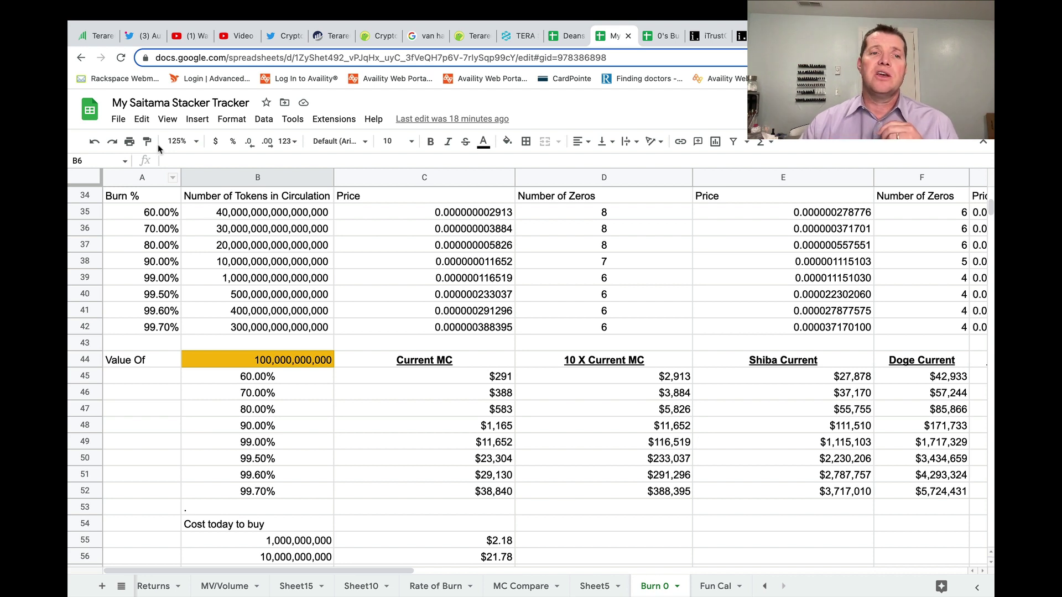
Set the Value Of token amount in cell B44 to 1,000,000,000,000.
{"action": "left_click", "coordinate": [118, 120]}
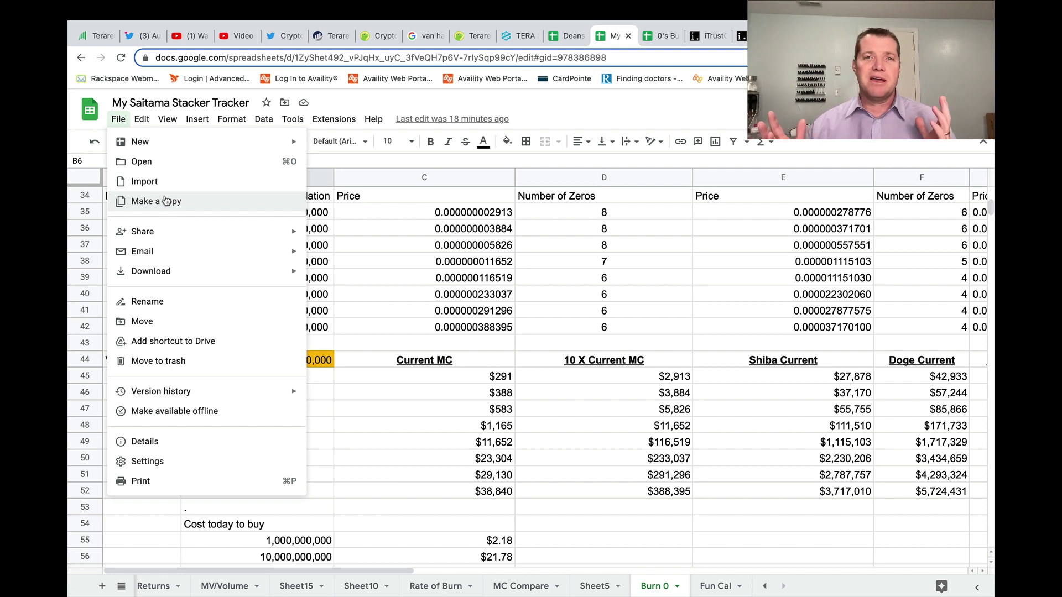
{"action": "left_click", "coordinate": [405, 409]}
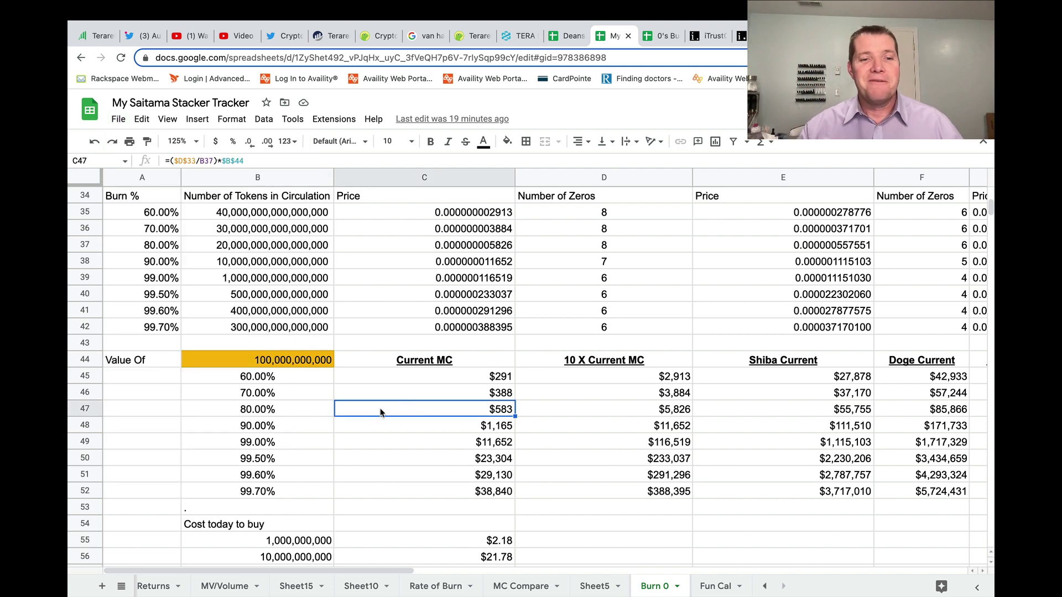
{"action": "left_click", "coordinate": [278, 363]}
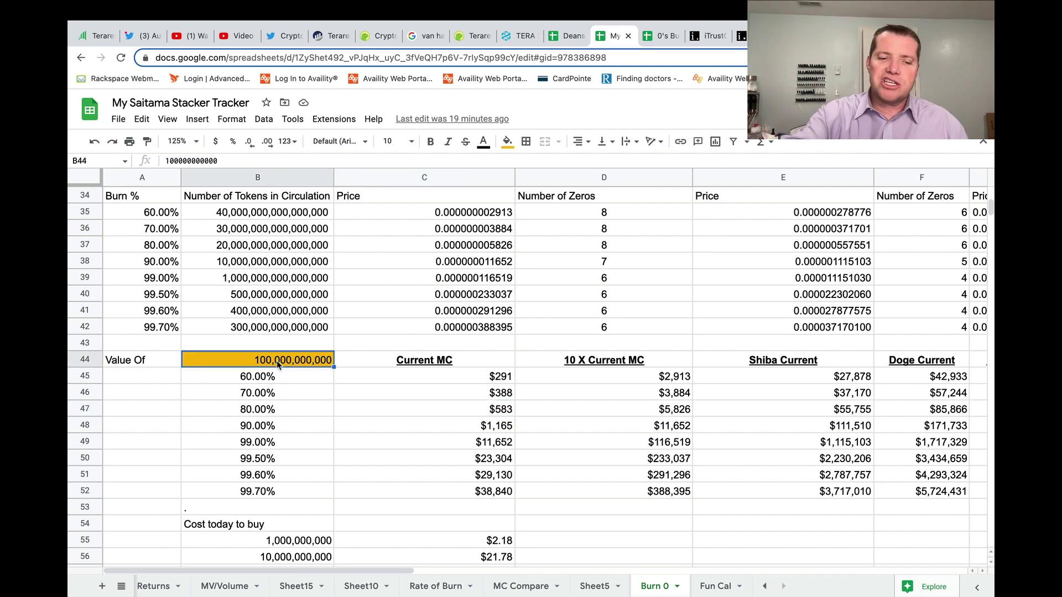
{"action": "type", "text": "1000000"}
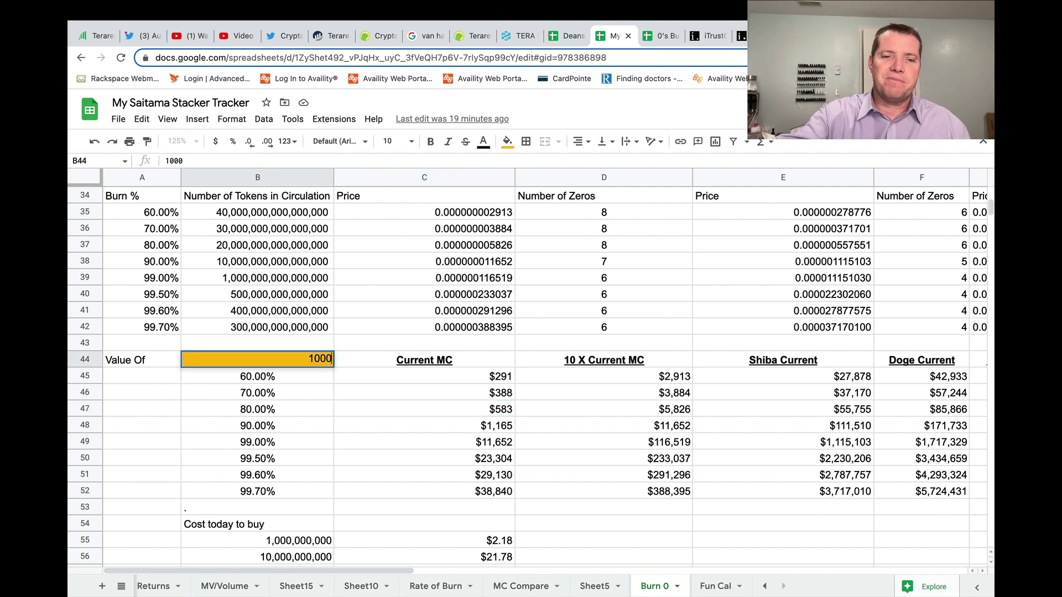
{"action": "type", "text": "000000"}
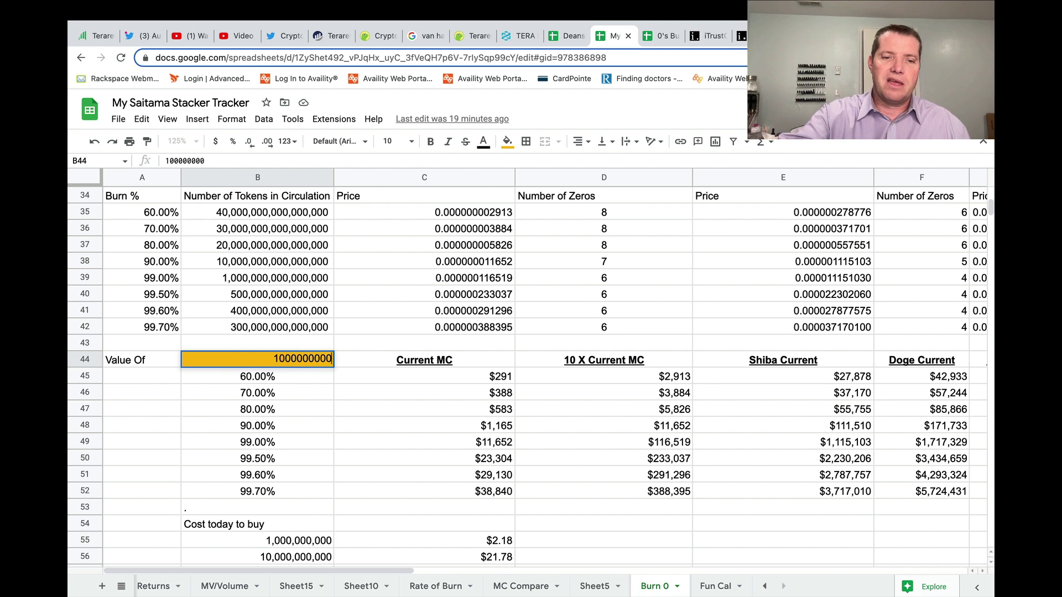
{"action": "key", "text": "Return"}
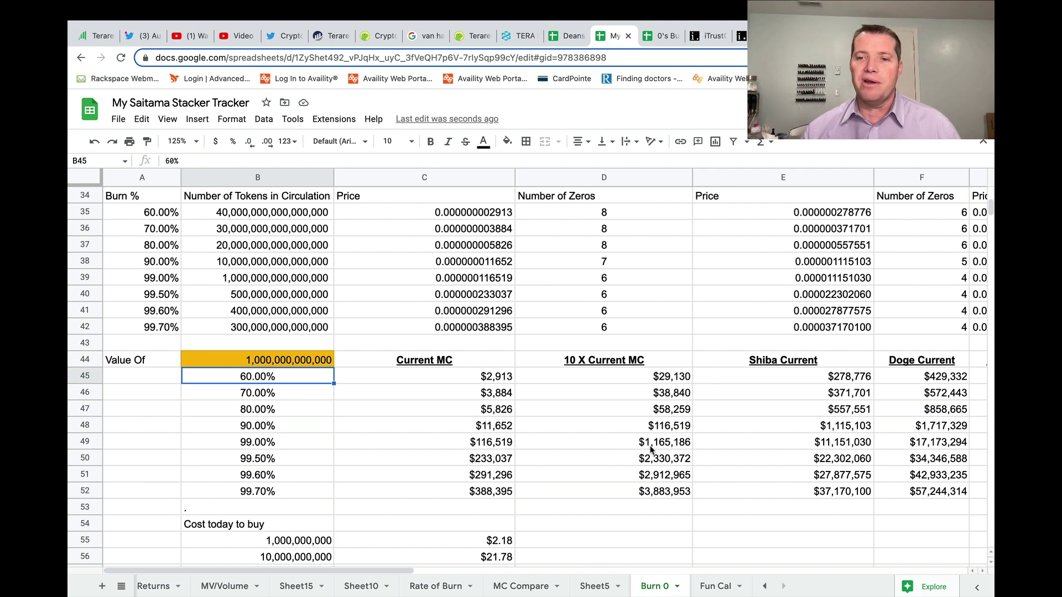
Review the holding values per burn percentage and market cap, the cost today to buy, and the formulas at the sheet's start.
{"action": "left_click_drag", "start_coordinate": [393, 572], "coordinate": [513, 573]}
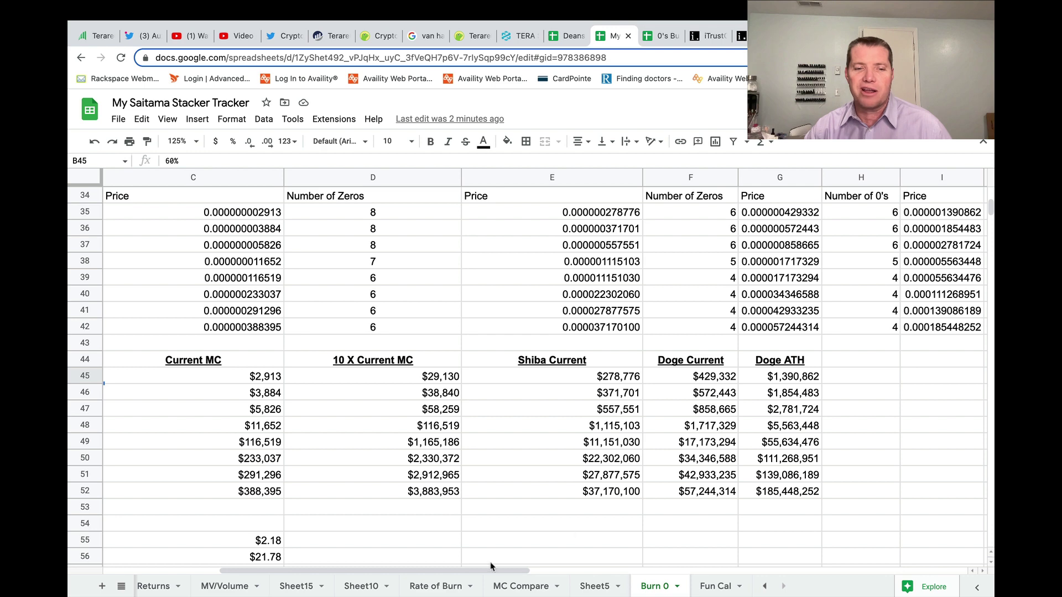
{"action": "left_click_drag", "start_coordinate": [485, 572], "coordinate": [371, 572]}
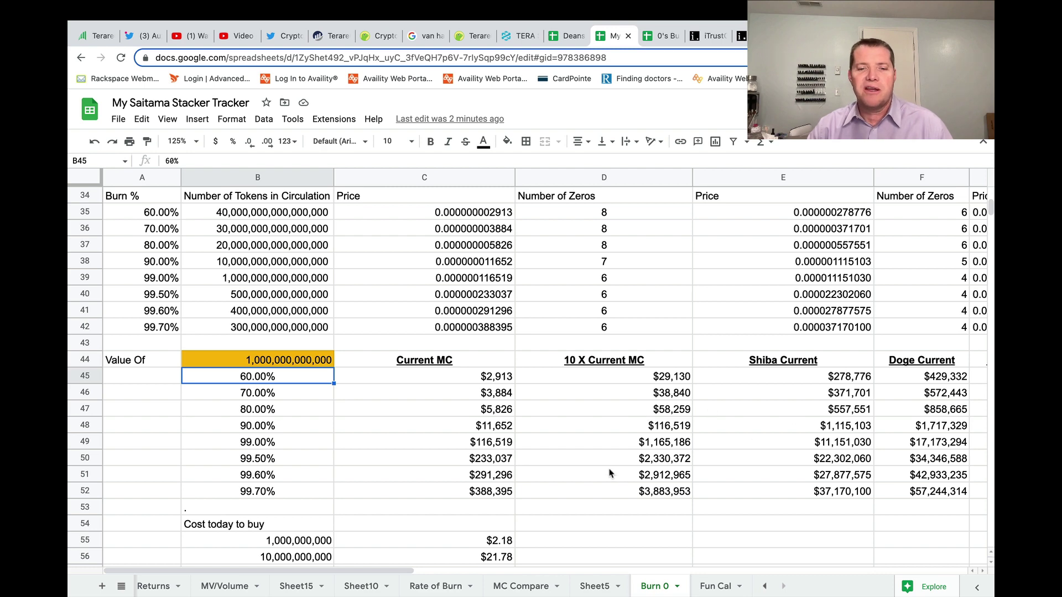
{"action": "scroll", "coordinate": [608, 473], "scroll_direction": "down", "scroll_amount": 3}
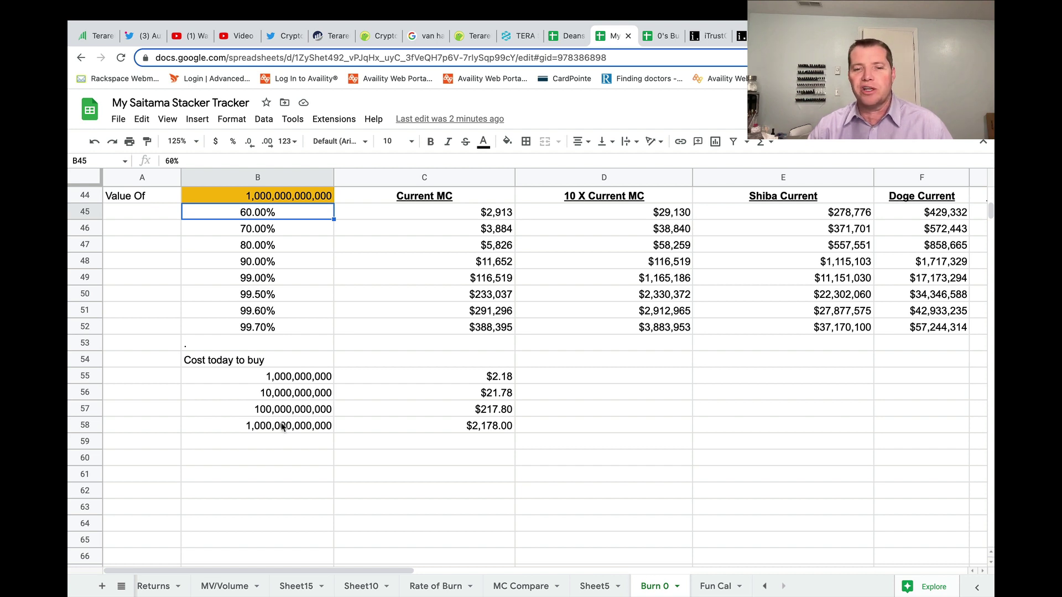
{"action": "scroll", "coordinate": [641, 488], "scroll_direction": "up", "scroll_amount": 5}
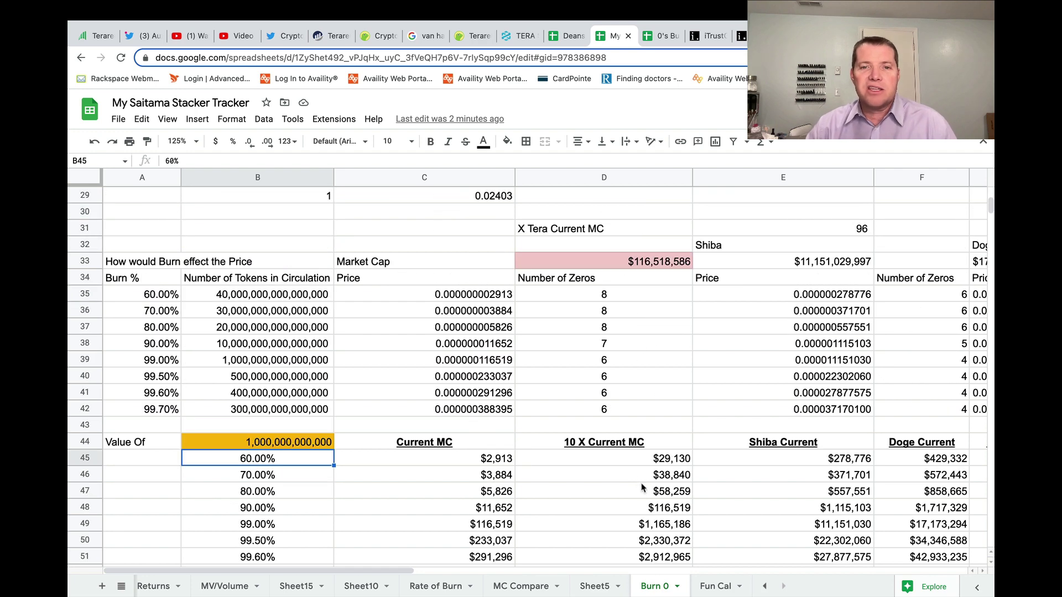
{"action": "scroll", "coordinate": [643, 487], "scroll_direction": "up", "scroll_amount": 9}
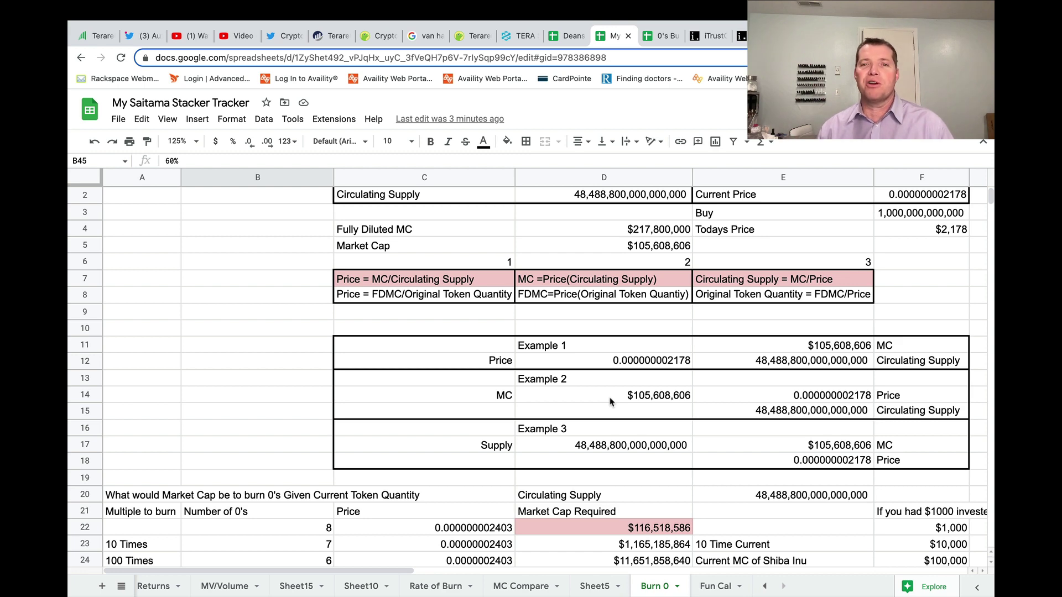
Return to the crypto tracker's Terareum sheet and view the total reflections, reflections value and total token value.
{"action": "key", "text": "ctrl+shift+Tab"}
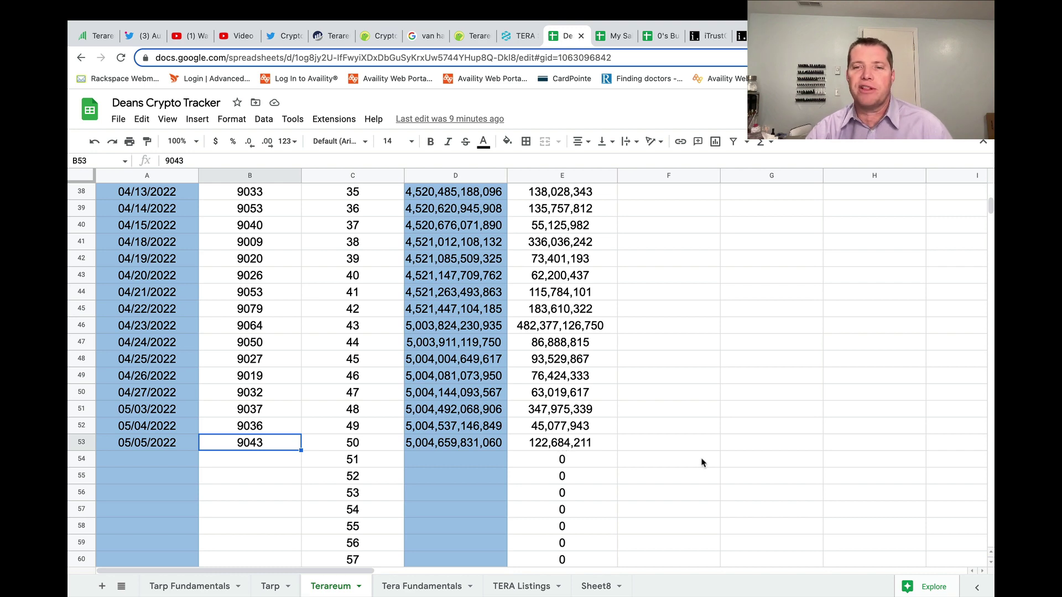
{"action": "scroll", "coordinate": [701, 463], "scroll_direction": "up", "scroll_amount": 12}
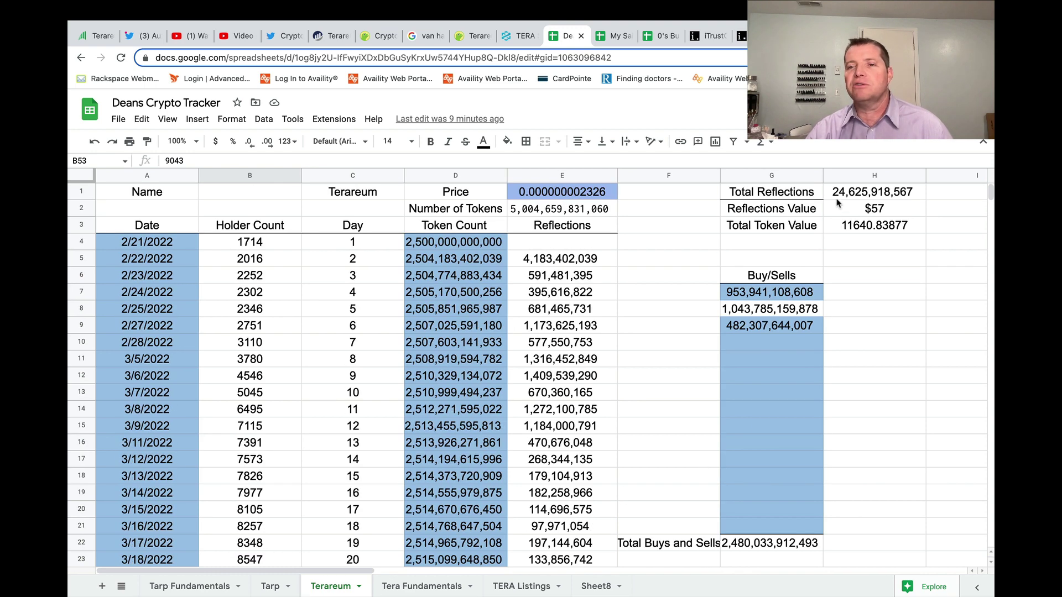